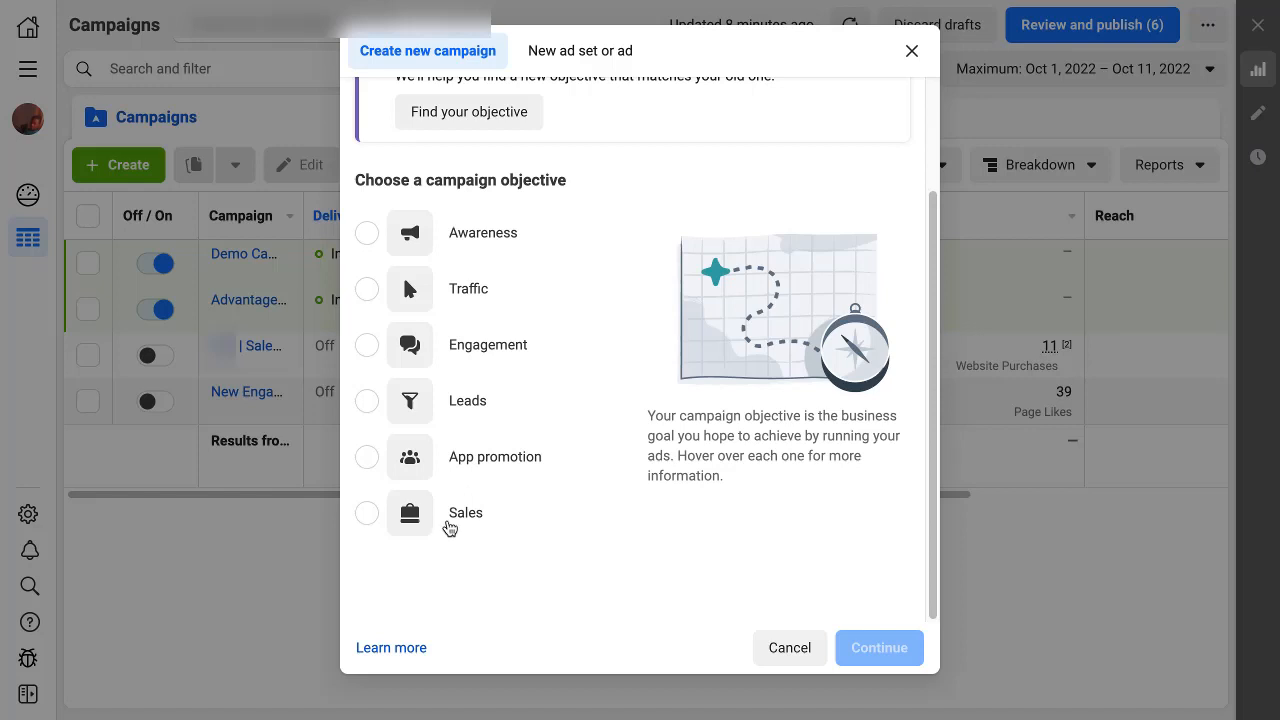
Step: Choose Sales as the objective for the new campaign and continue to its setup
{"action": "mouse_move", "coordinate": [466, 537]}
{"action": "left_click", "coordinate": [372, 515]}
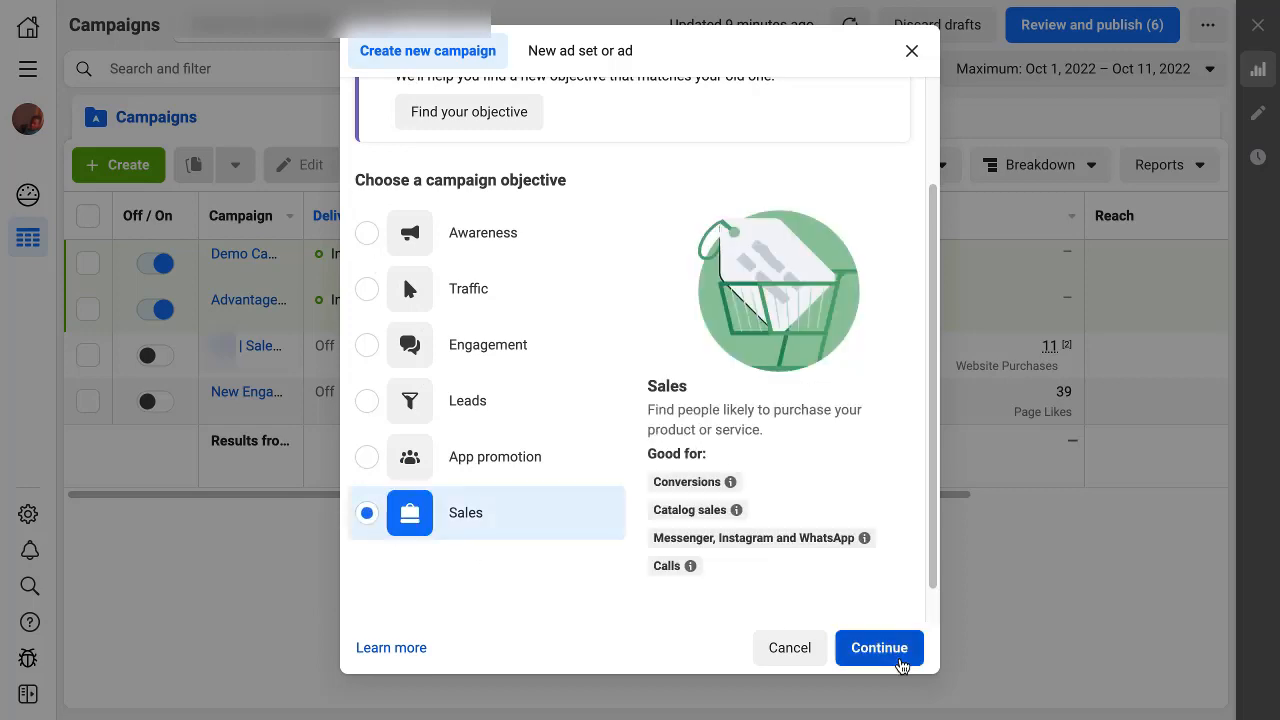
{"action": "left_click", "coordinate": [880, 648]}
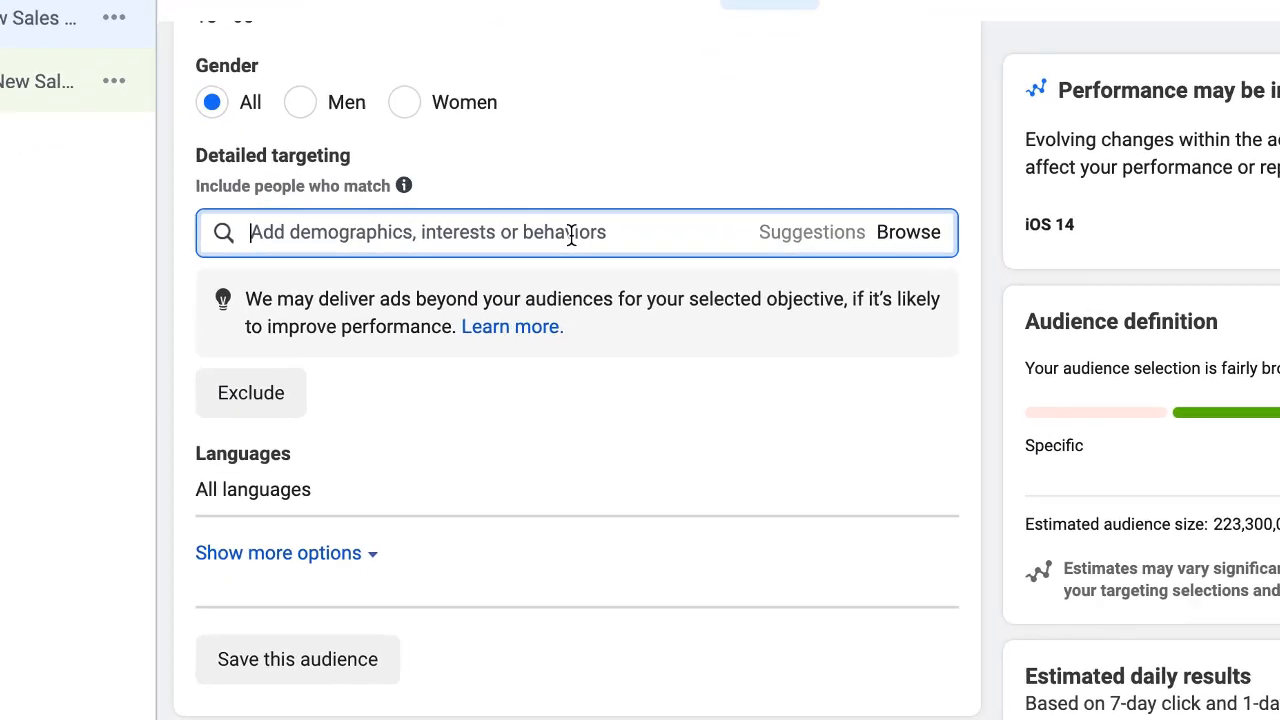
Step: Add the IT Decision Makers demographic to the ad set's detailed targeting
{"action": "type", "text": "IT"}
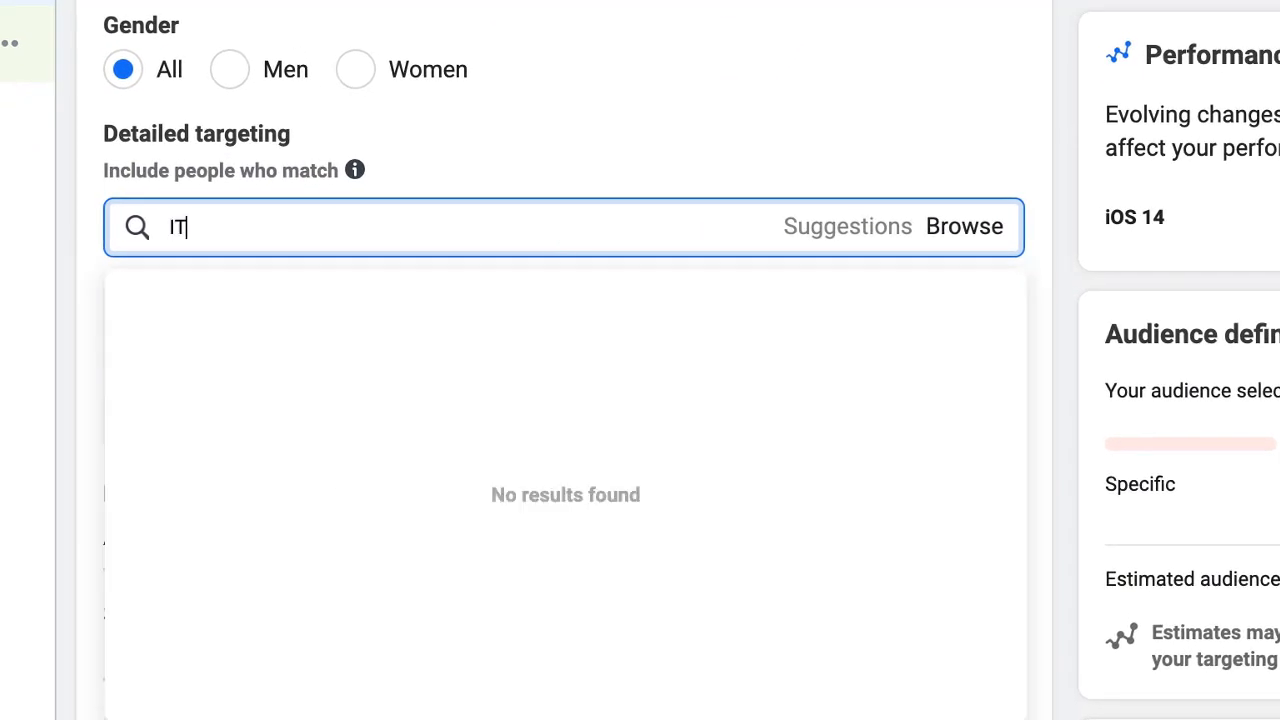
{"action": "type", "text": " decision m"}
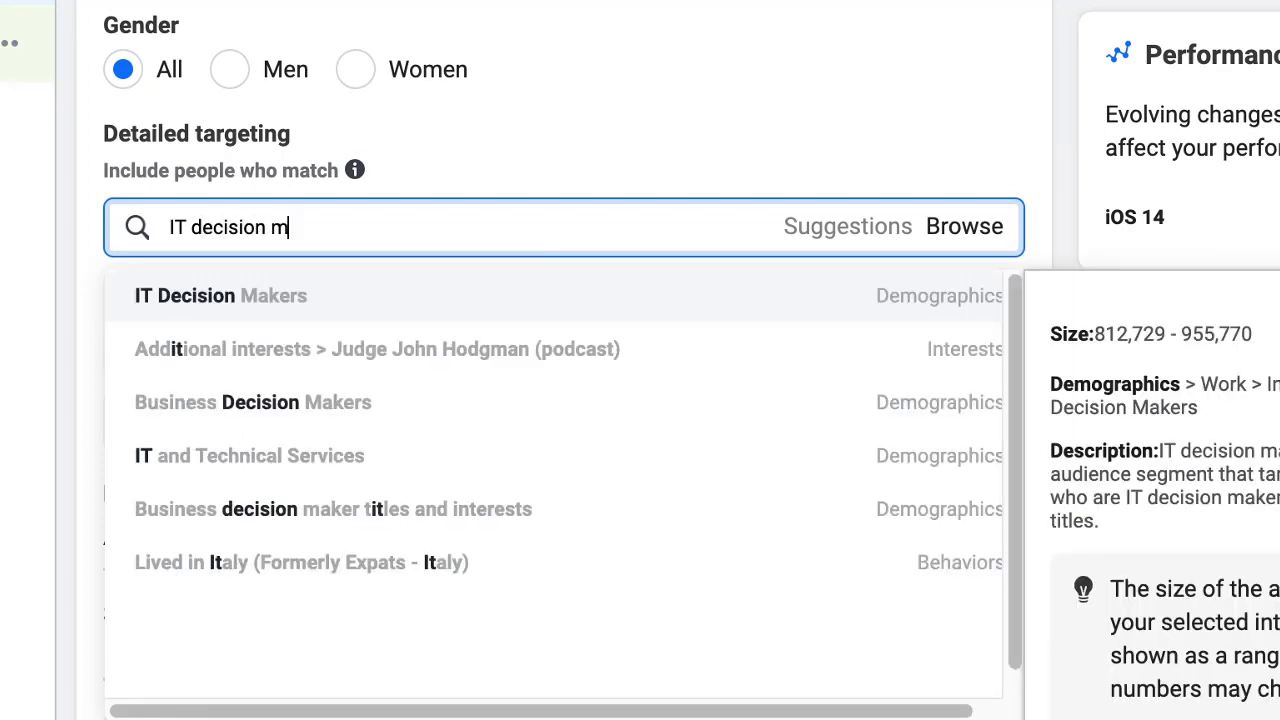
{"action": "type", "text": "akers"}
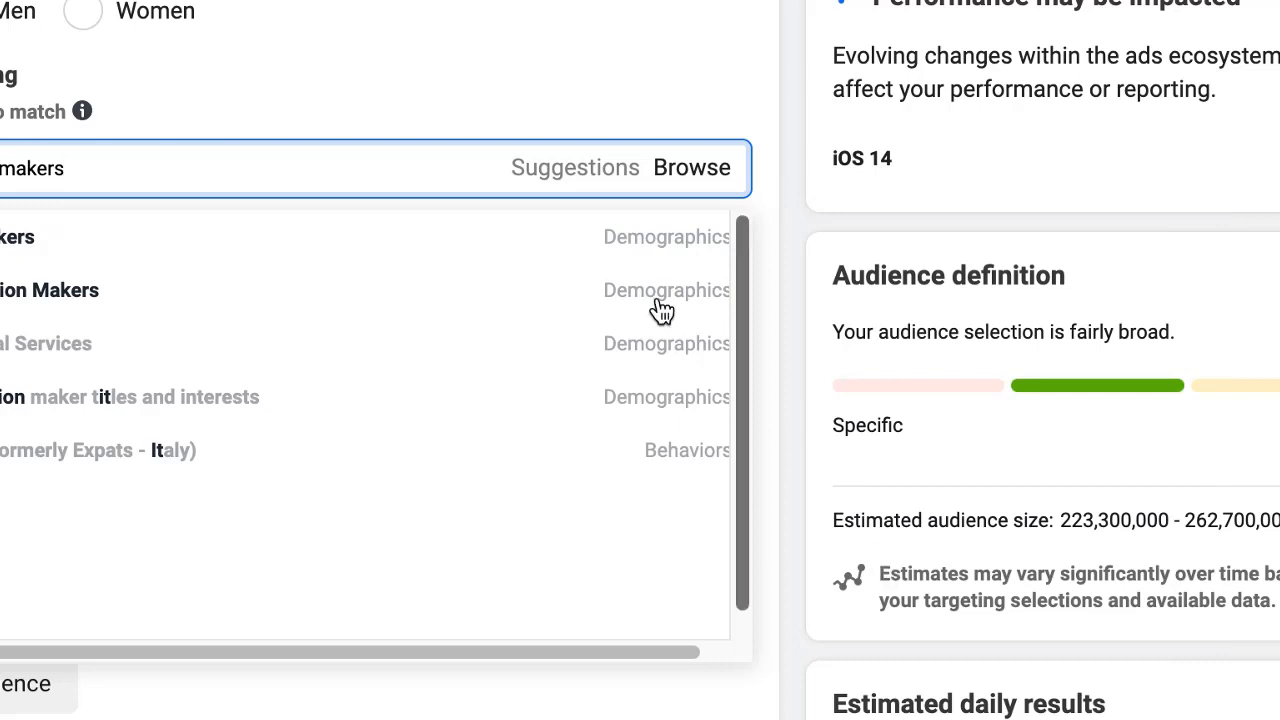
{"action": "mouse_move", "coordinate": [641, 248]}
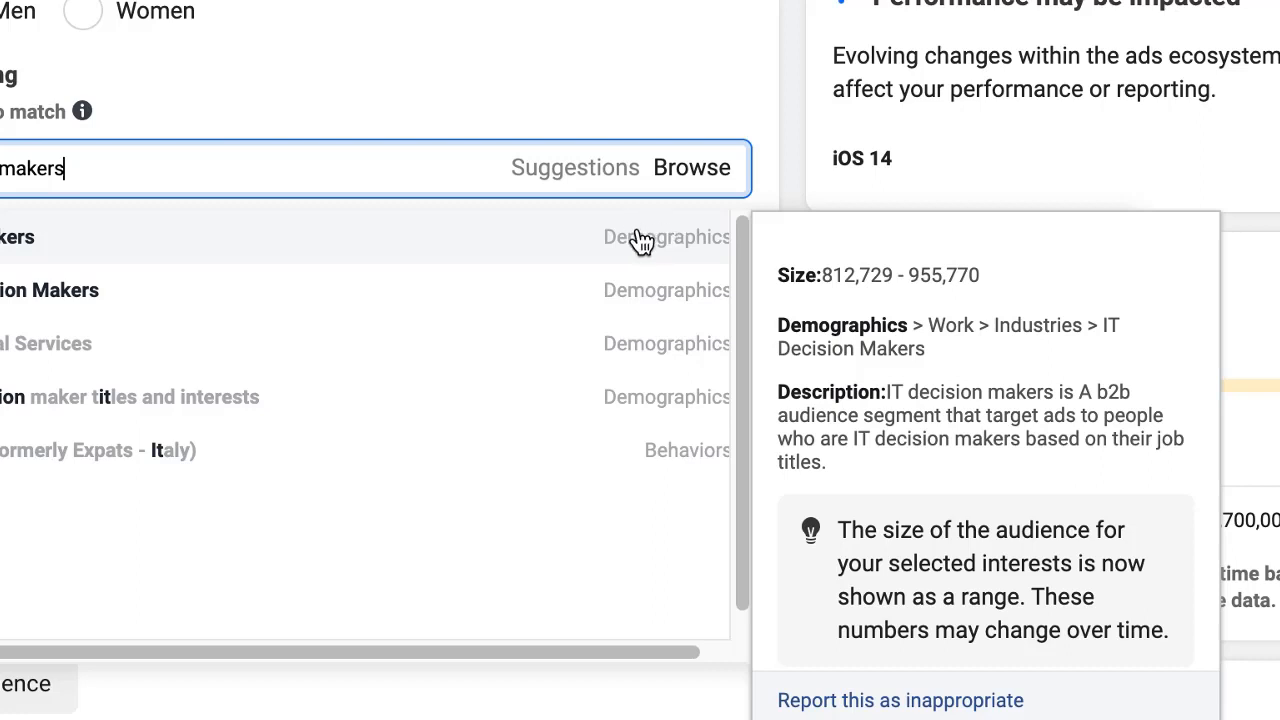
{"action": "left_click", "coordinate": [641, 240]}
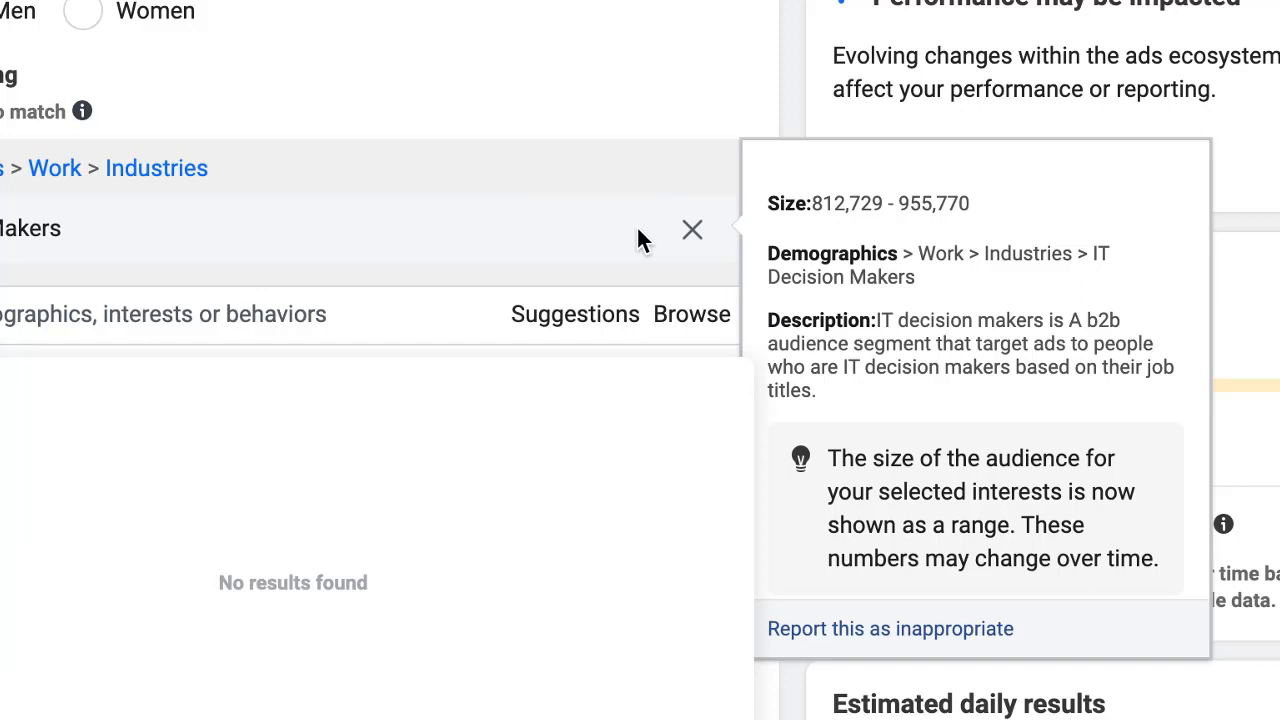
Step: Add the Business Decision Makers demographic to the detailed targeting
{"action": "left_click", "coordinate": [329, 313]}
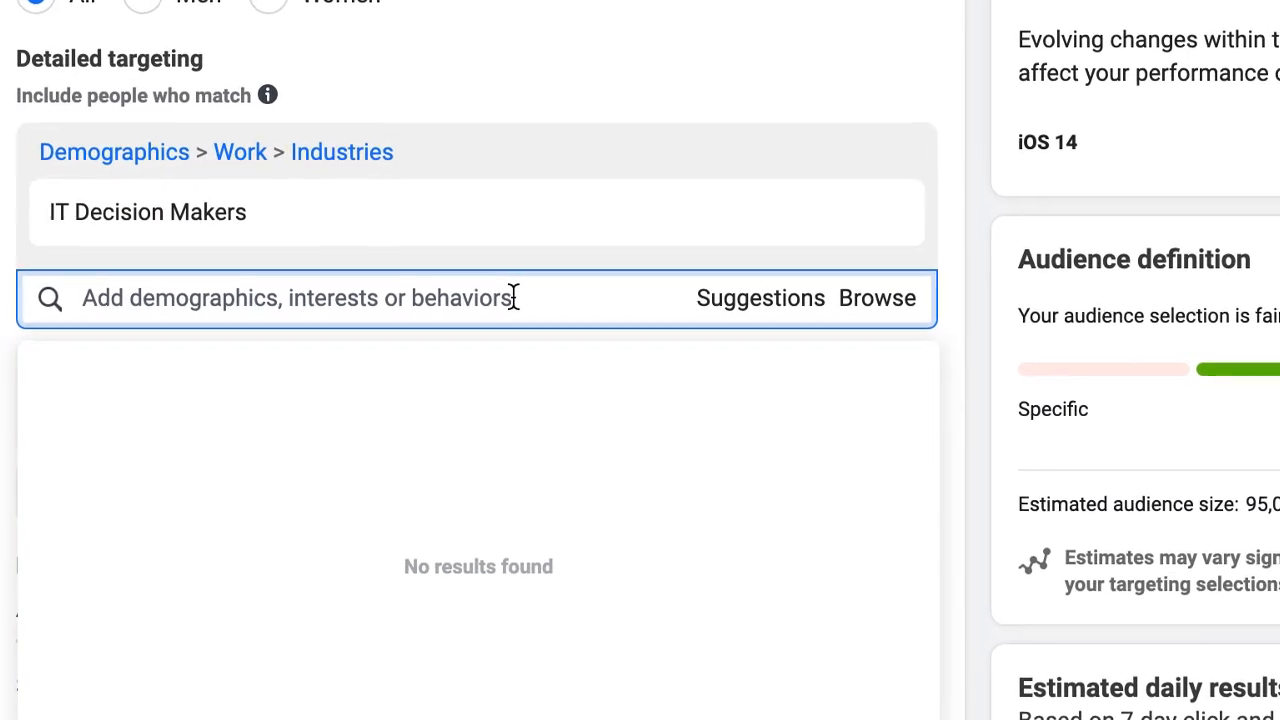
{"action": "type", "text": "busine"}
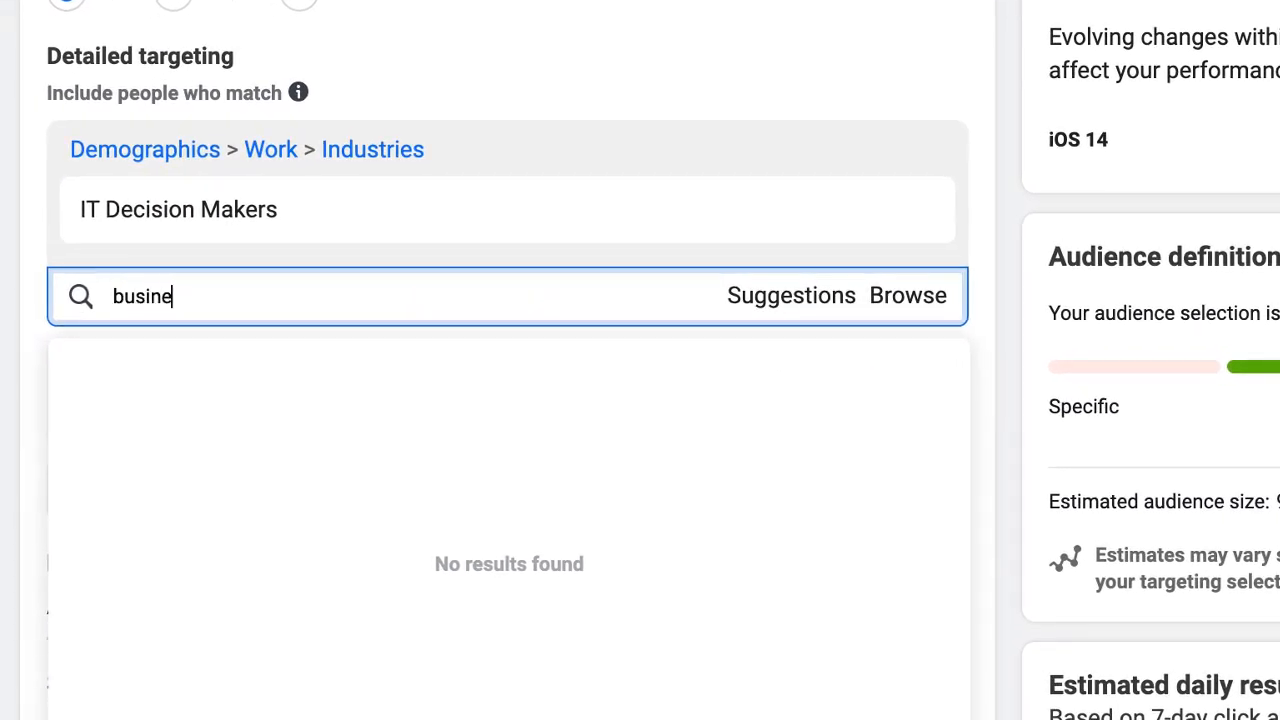
{"action": "type", "text": "ss decu"}
{"action": "key", "text": "BackSpace"}
{"action": "type", "text": "ison"}
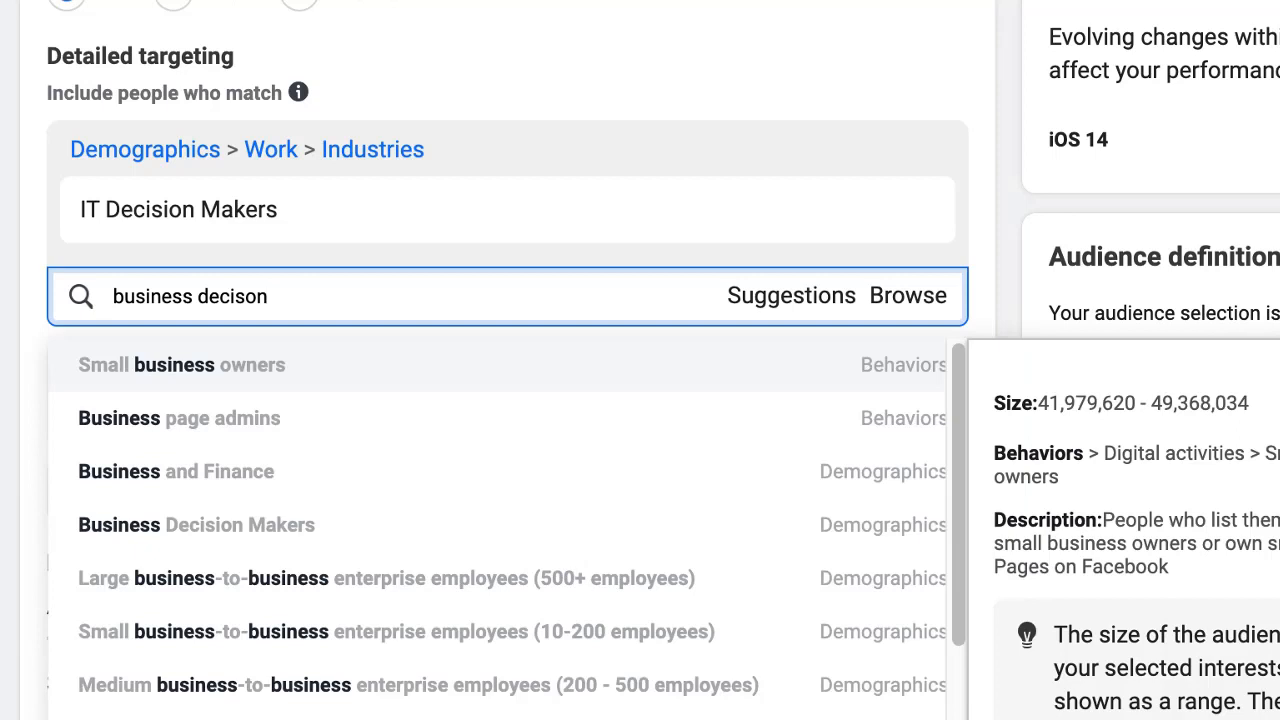
{"action": "type", "text": " makers"}
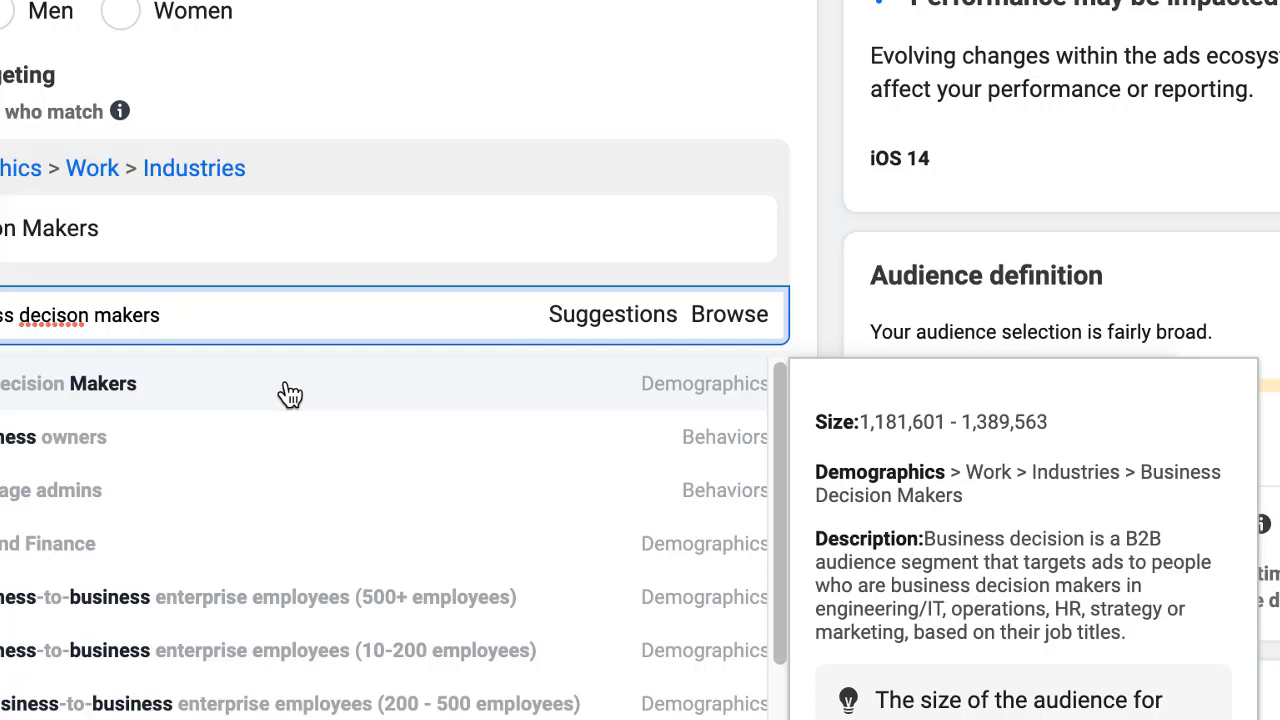
{"action": "left_click", "coordinate": [287, 391]}
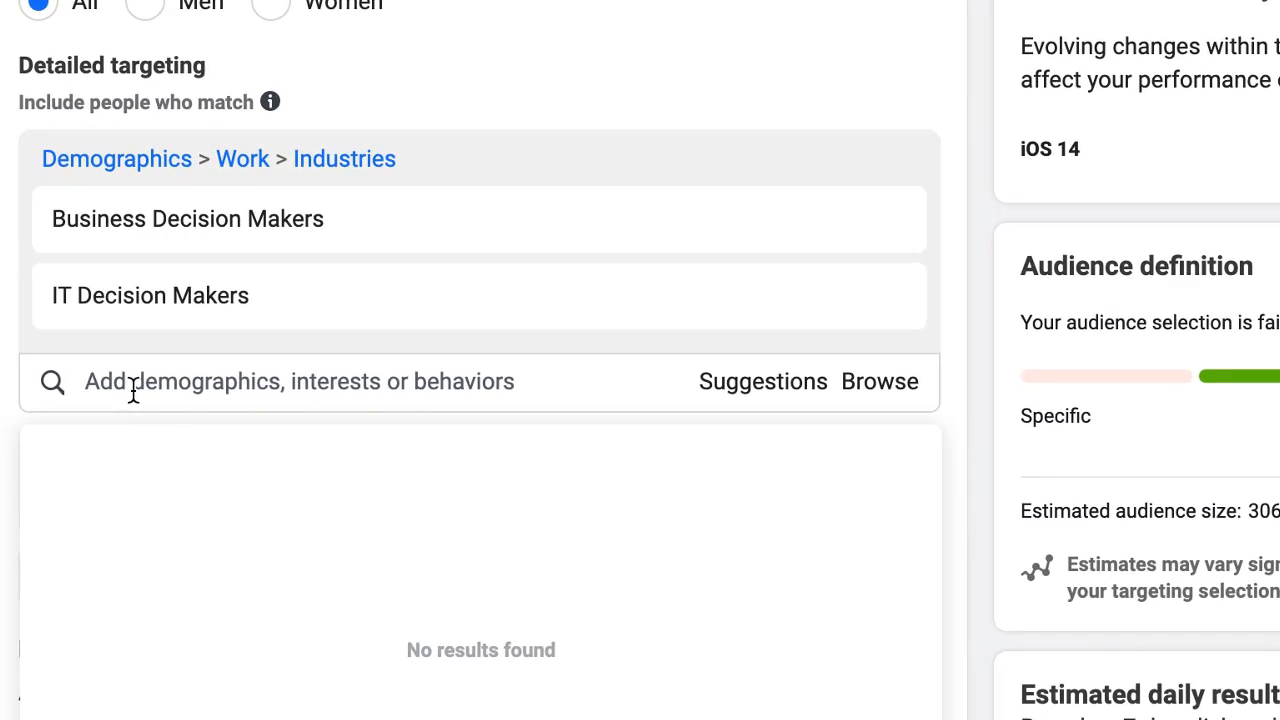
Step: Add the "Business decision maker titles and interests" demographic to the detailed targeting
{"action": "type", "text": "busines"}
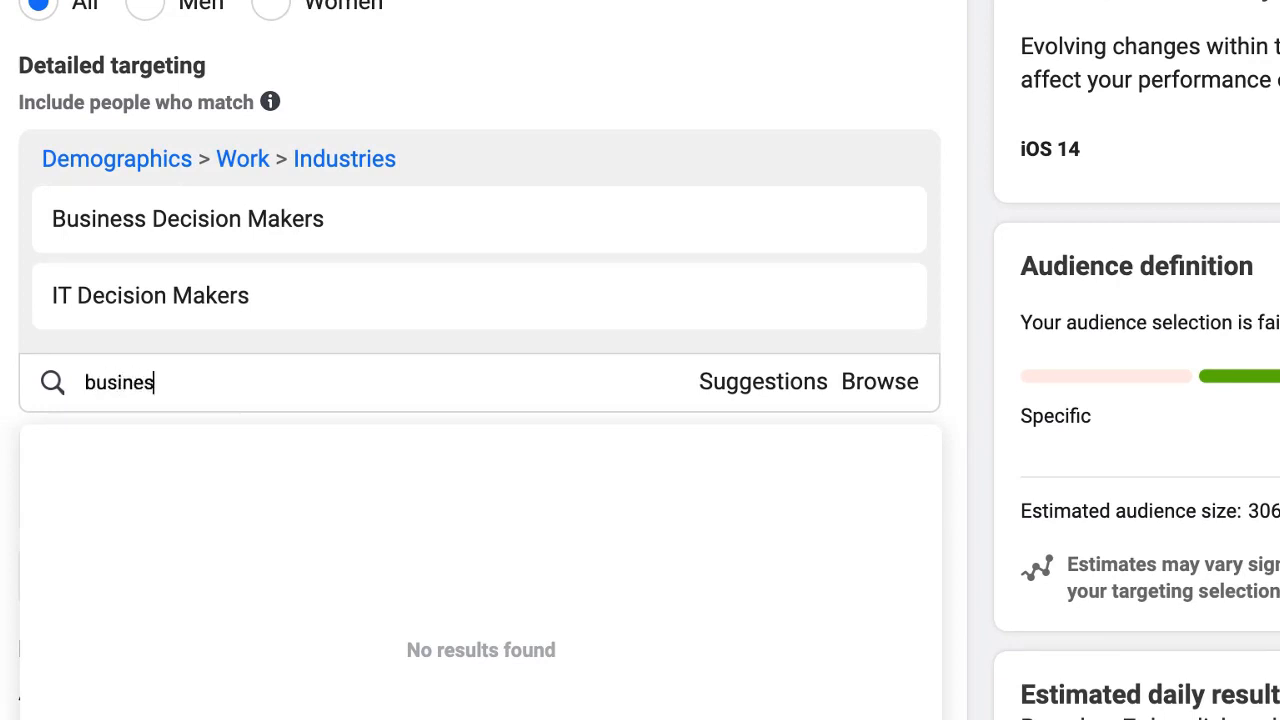
{"action": "type", "text": "s decsio"}
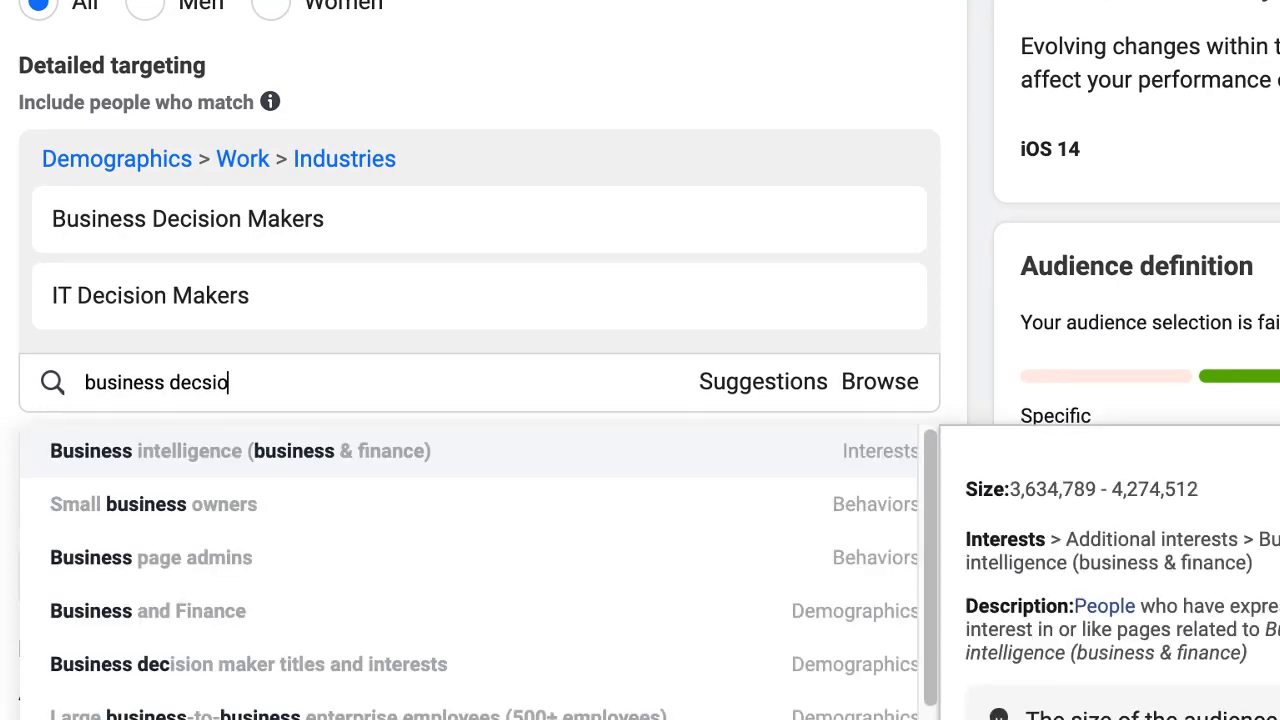
{"action": "key", "text": "BackSpace"}
{"action": "key", "text": "BackSpace"}
{"action": "key", "text": "BackSpace"}
{"action": "type", "text": "ision "}
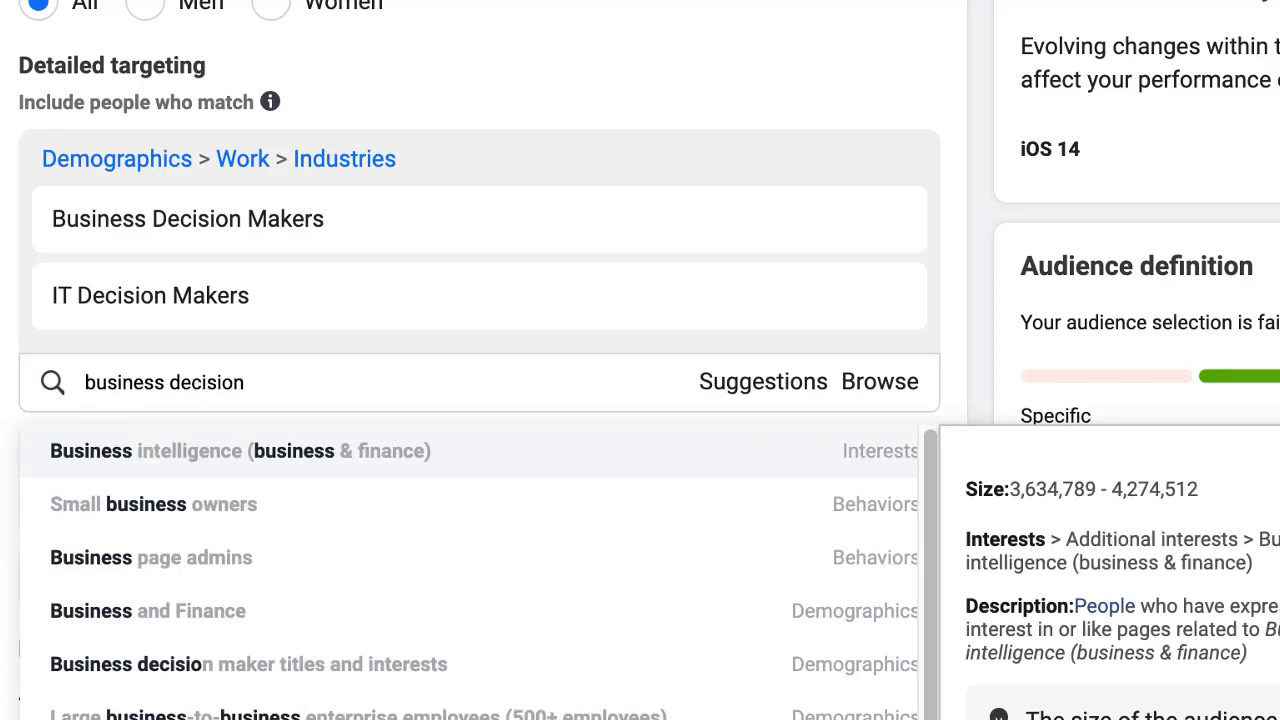
{"action": "type", "text": "make"}
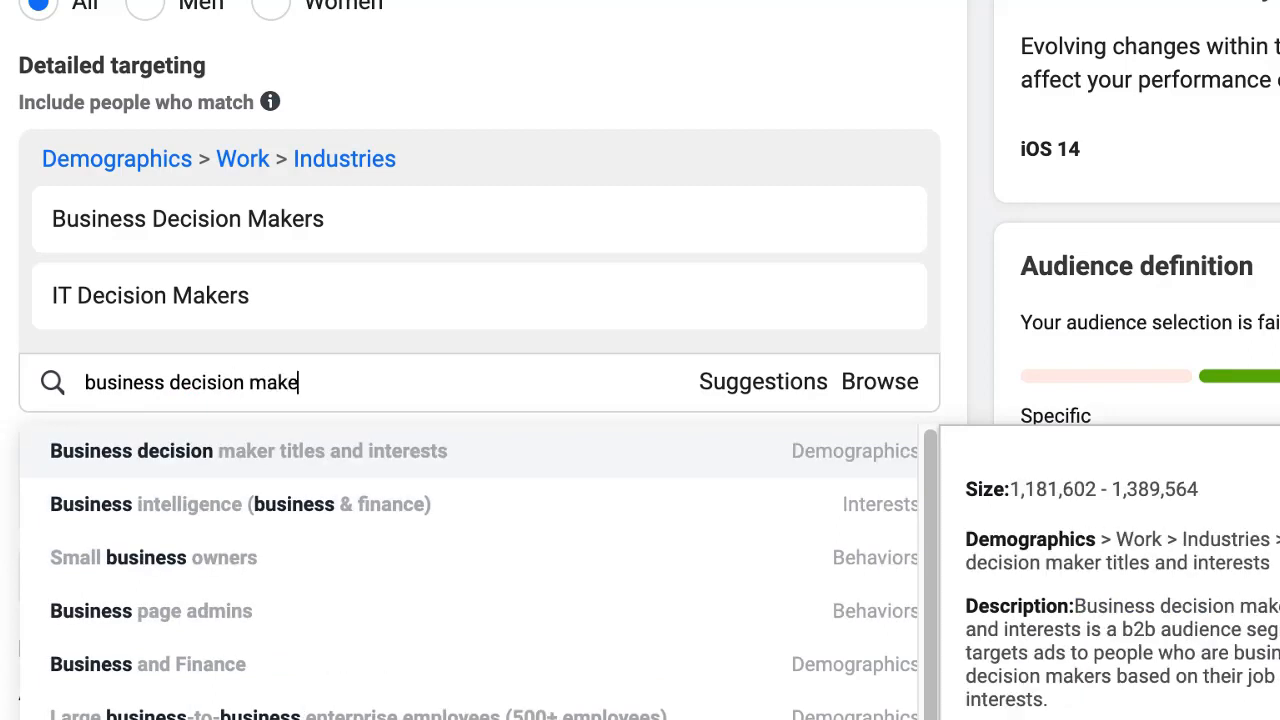
{"action": "type", "text": "r titles"}
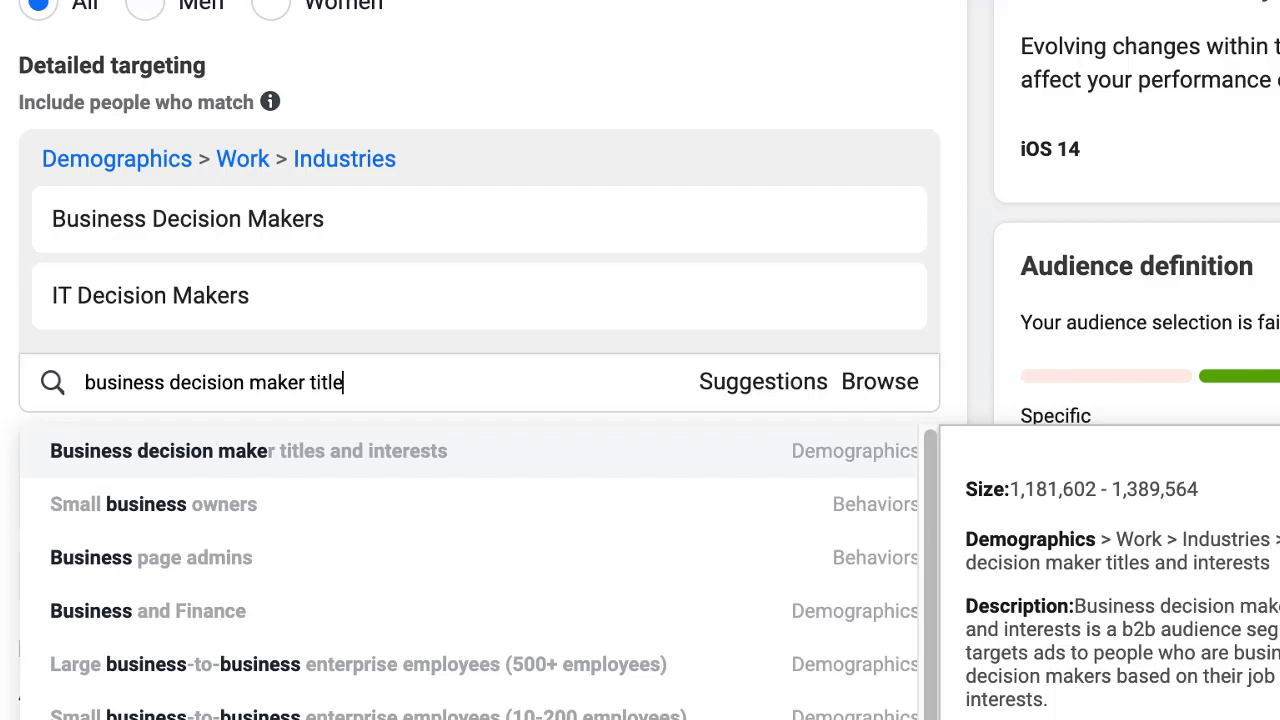
{"action": "type", "text": " and"}
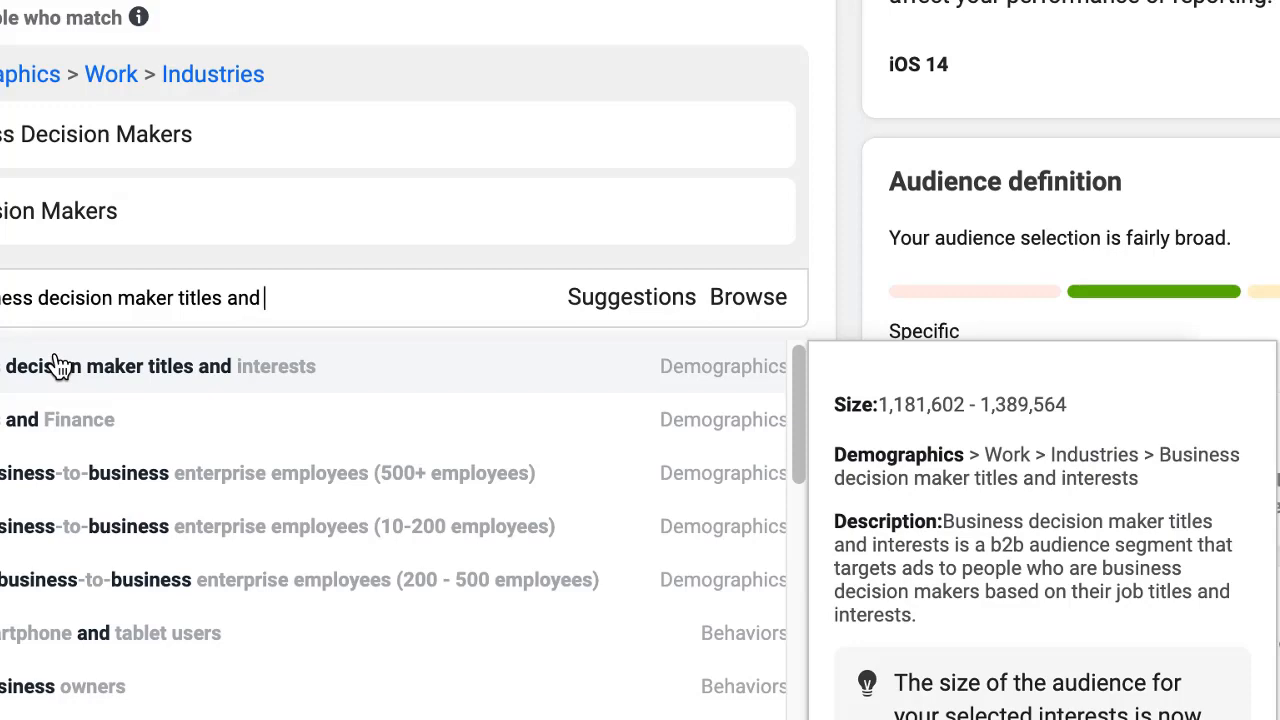
{"action": "left_click", "coordinate": [58, 366]}
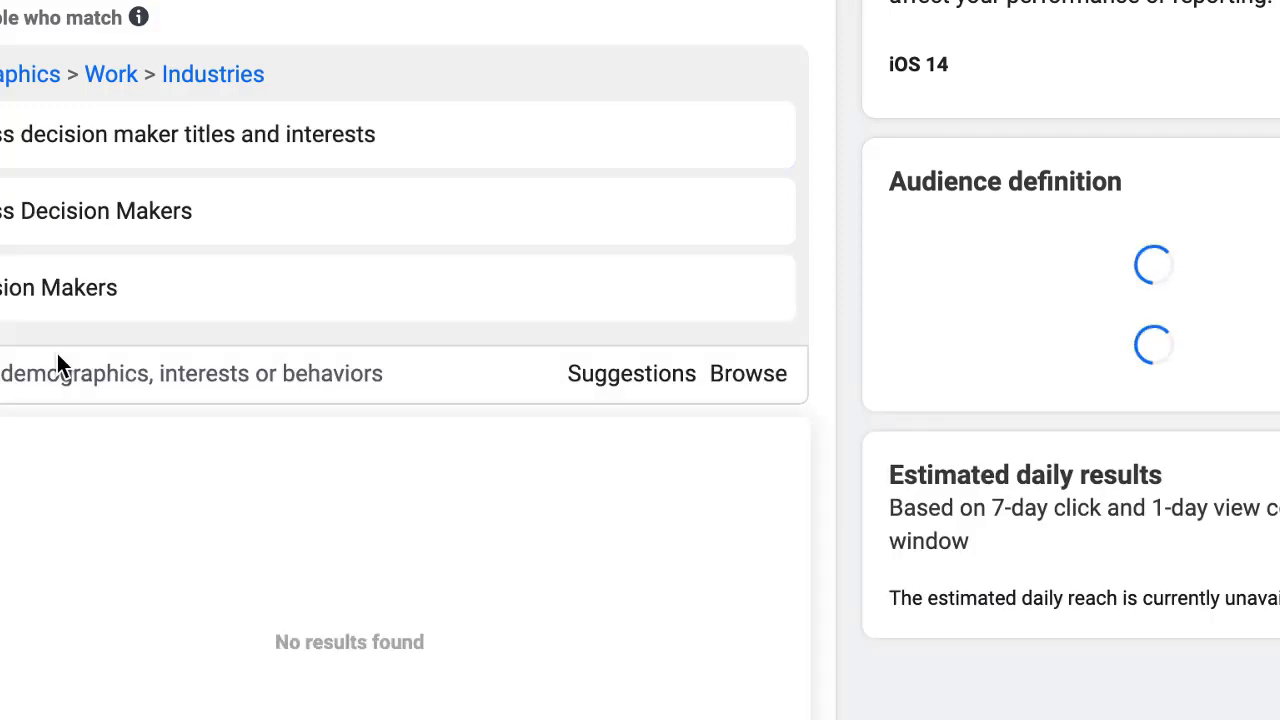
{"action": "mouse_move", "coordinate": [151, 147]}
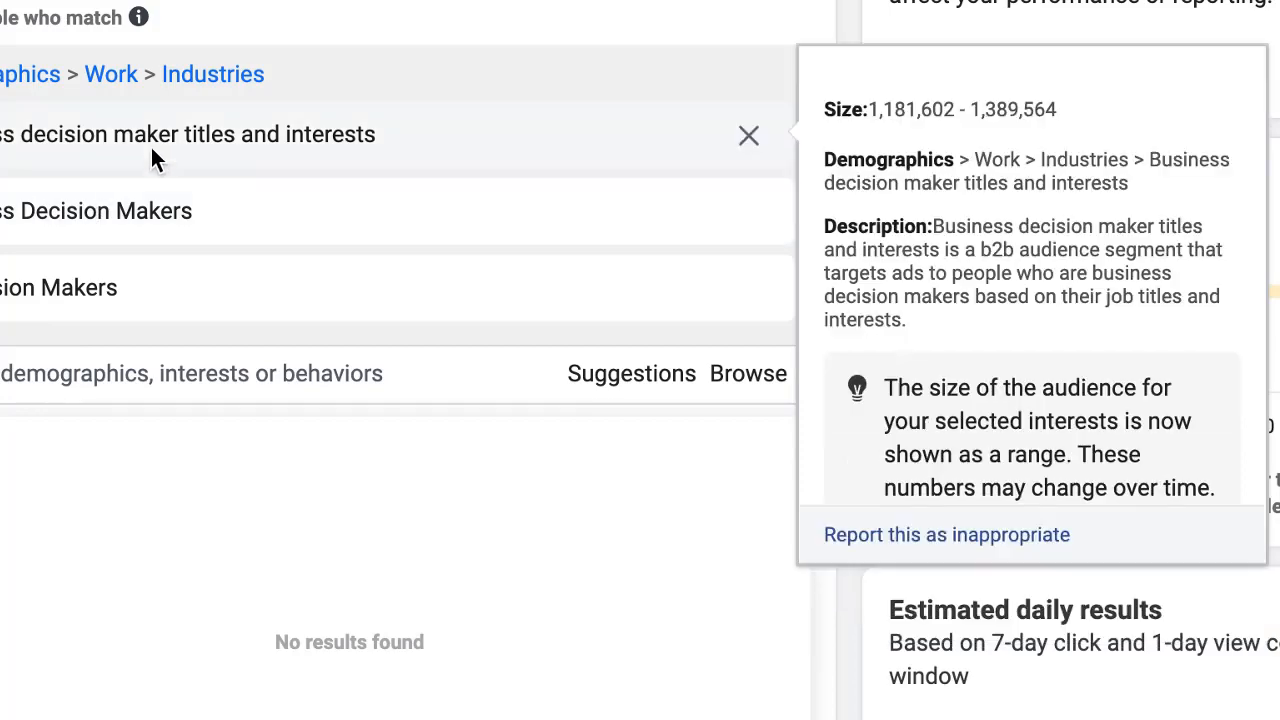
{"action": "mouse_move", "coordinate": [164, 186]}
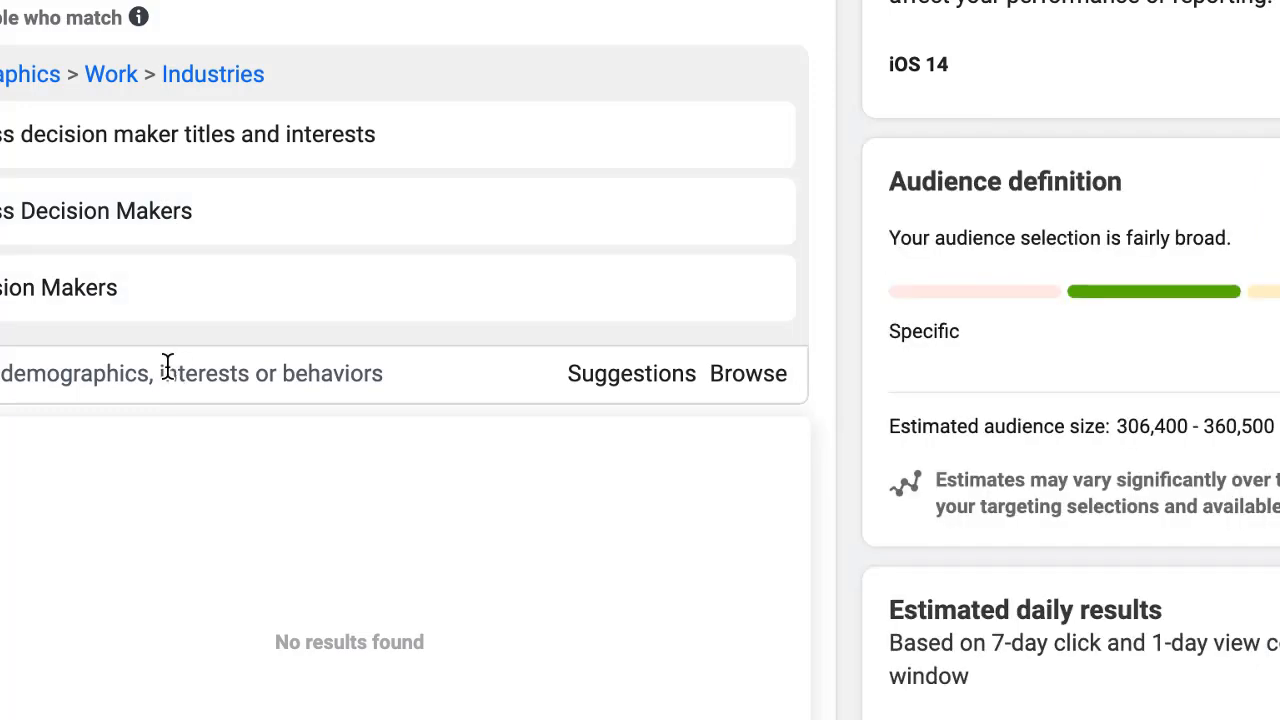
Step: Search the detailed targeting options for "New active business" and add the New Active Business (< 24 months) behavior
{"action": "left_click", "coordinate": [168, 366]}
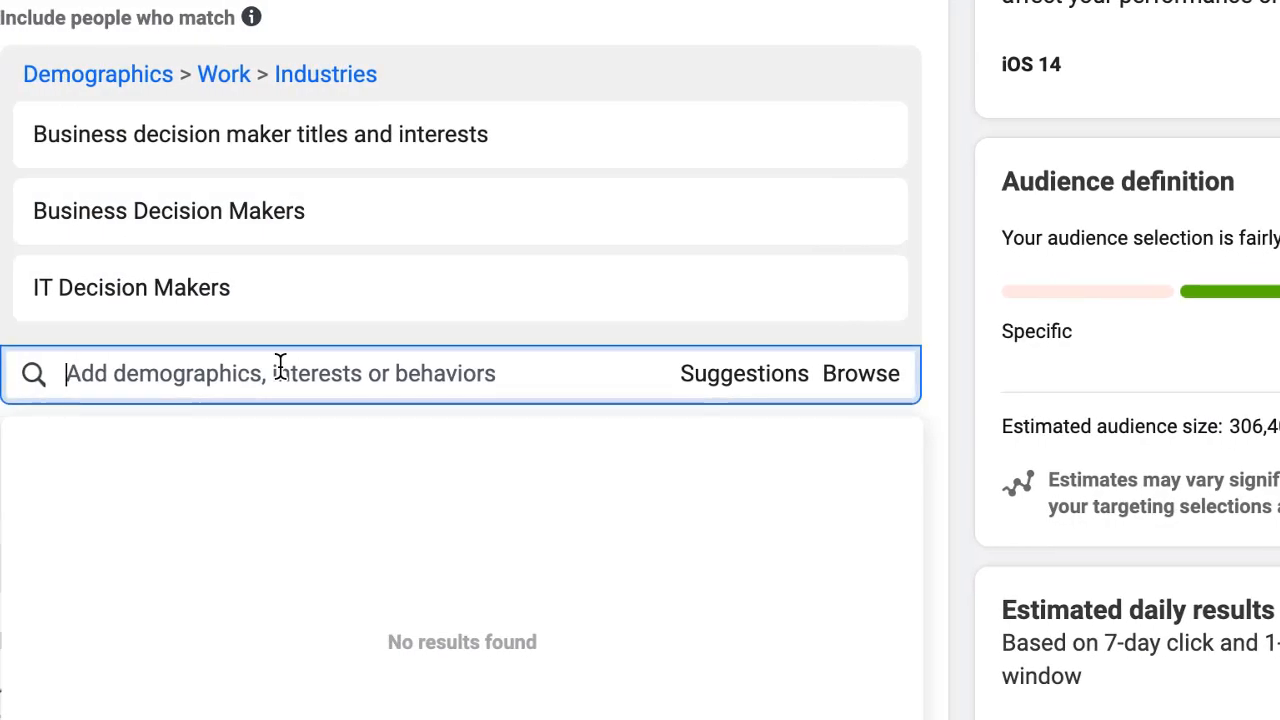
{"action": "type", "text": "New"}
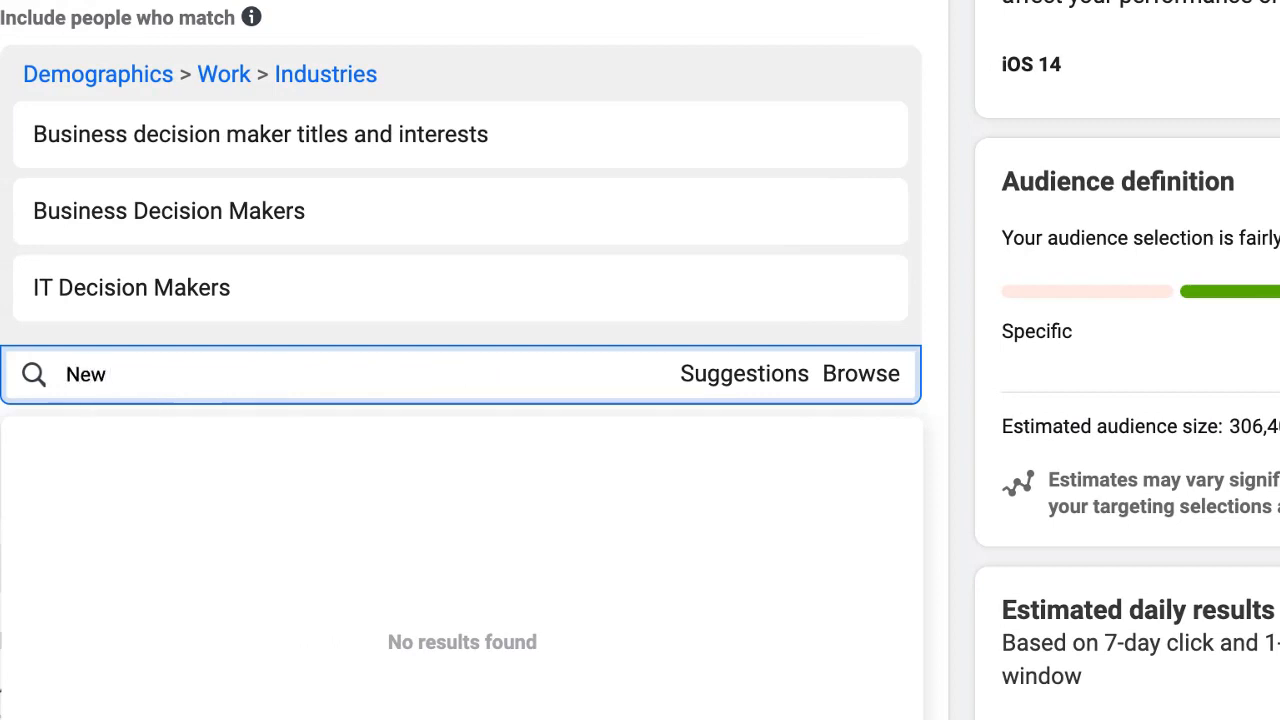
{"action": "type", "text": " actib"}
{"action": "key", "text": "BackSpace"}
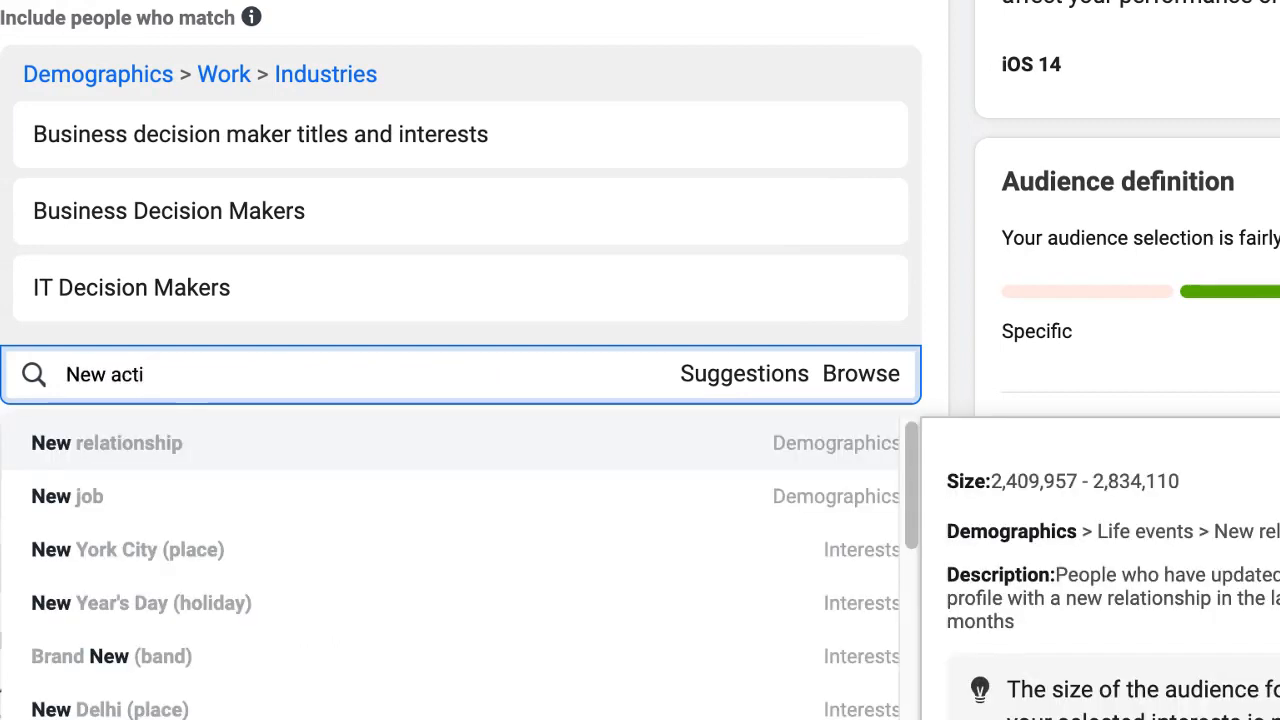
{"action": "type", "text": "ve busines"}
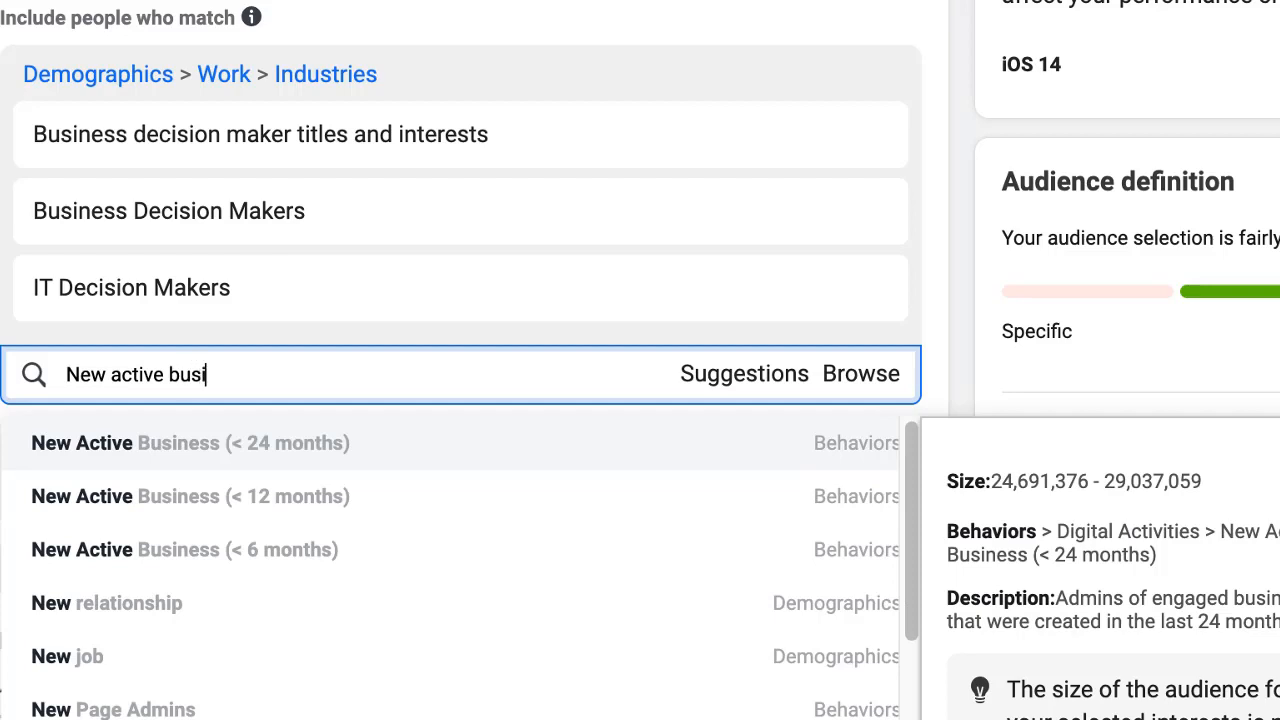
{"action": "type", "text": "s"}
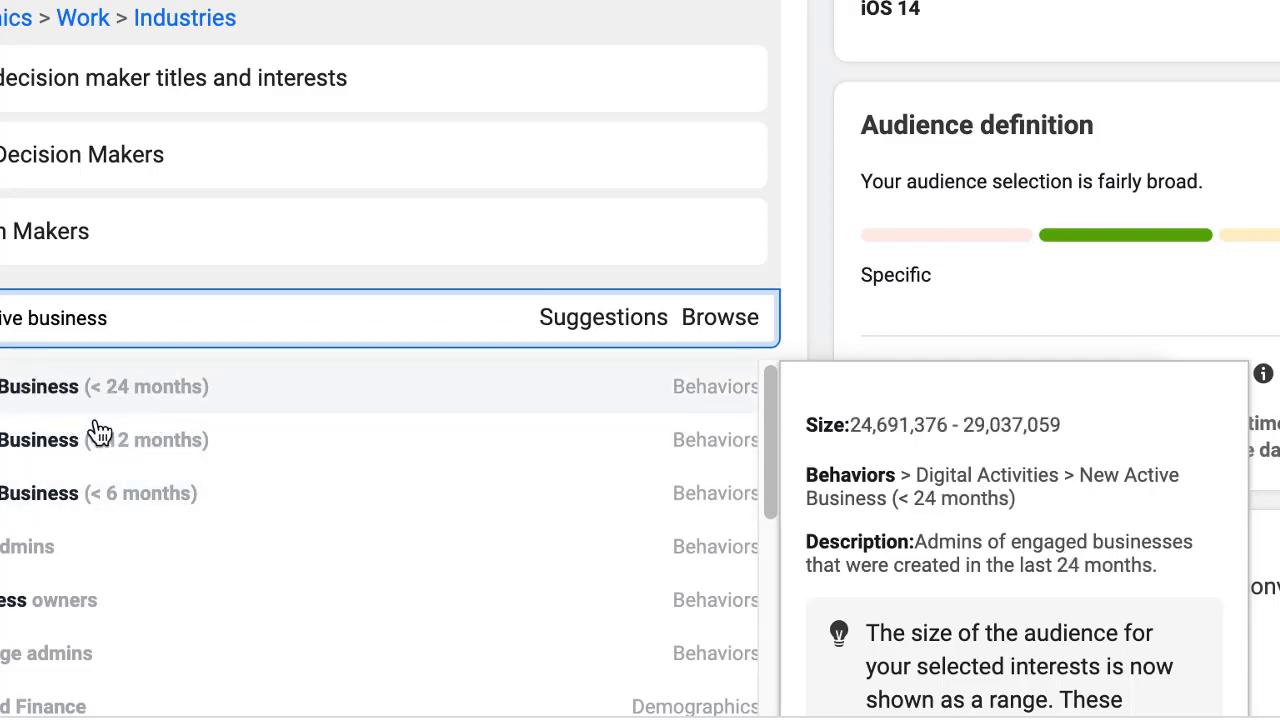
{"action": "left_click", "coordinate": [165, 404]}
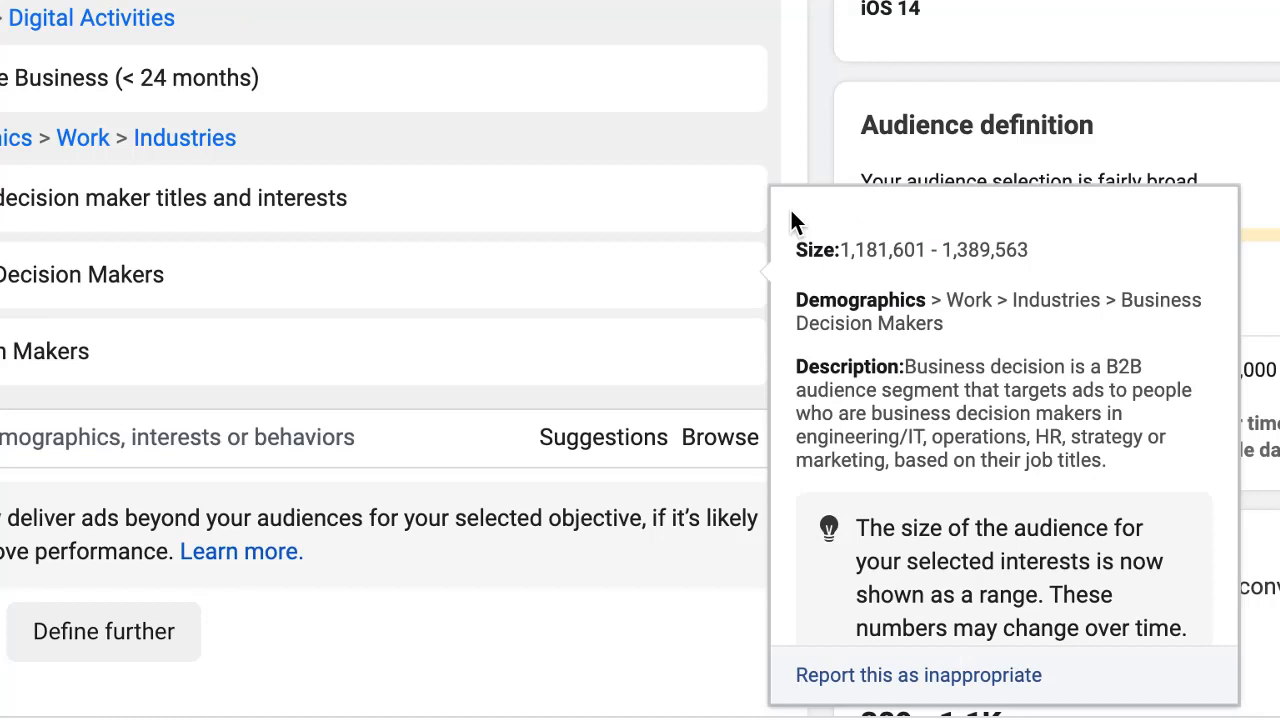